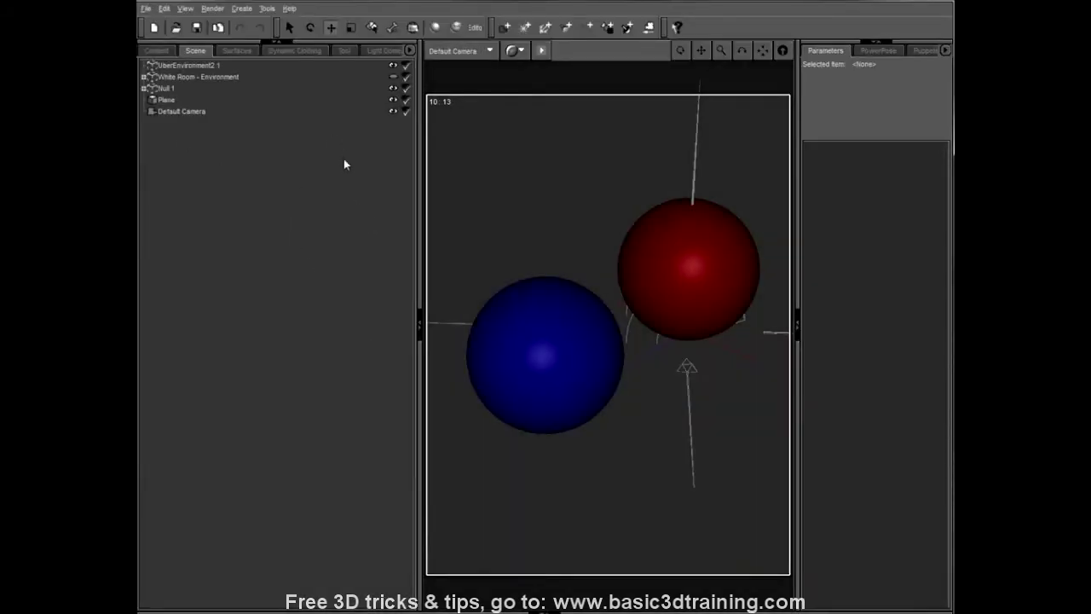
Step: Switch to Perspective View, select _whiteroom and orbit to view the room box from outside
{"action": "key", "text": "ctrl+shift+p"}
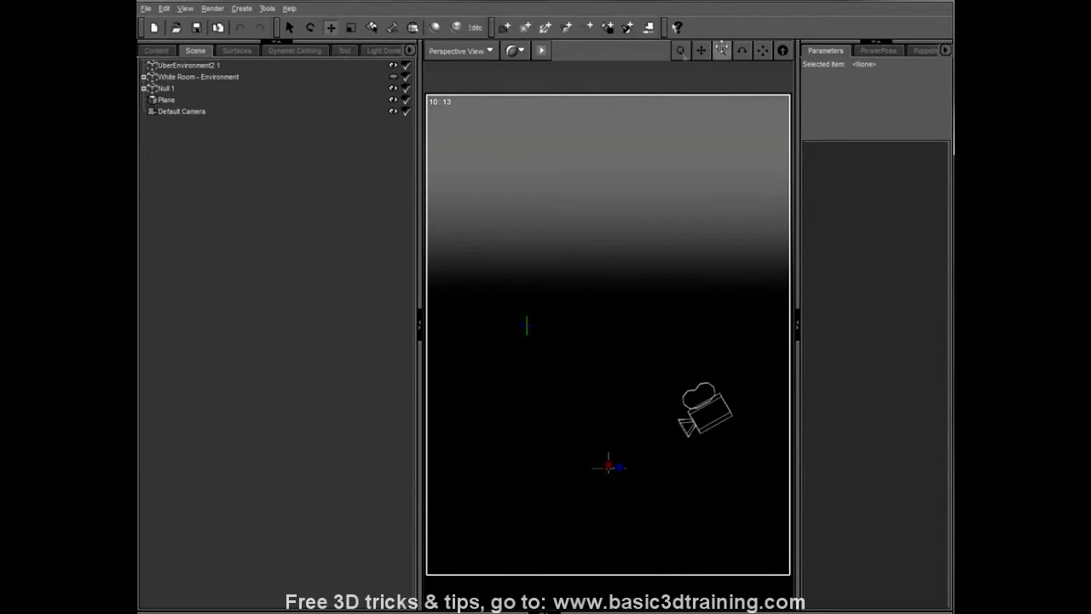
{"action": "left_click_drag", "start_coordinate": [679, 50], "coordinate": [664, 52]}
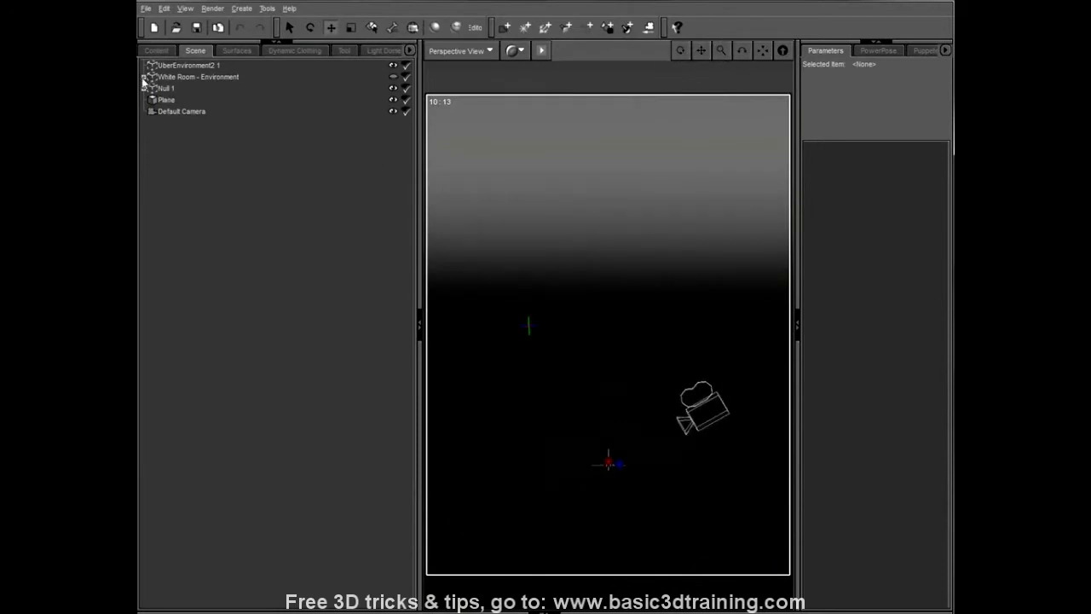
{"action": "left_click", "coordinate": [144, 78]}
{"action": "left_click", "coordinate": [178, 99]}
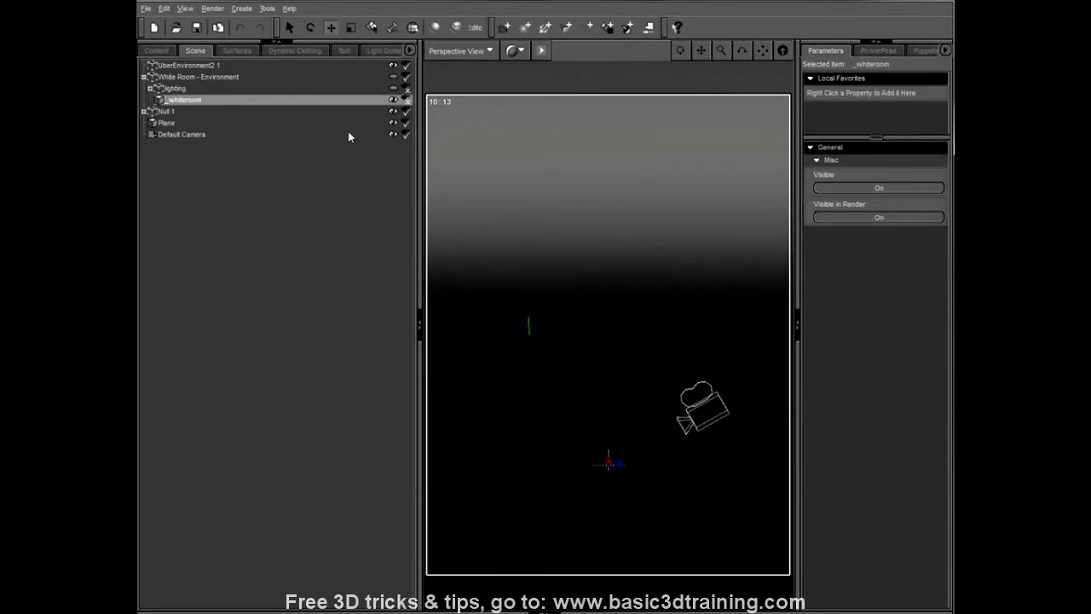
{"action": "left_click_drag", "start_coordinate": [679, 51], "coordinate": [673, 51]}
{"action": "left_click_drag", "start_coordinate": [608, 439], "coordinate": [683, 134]}
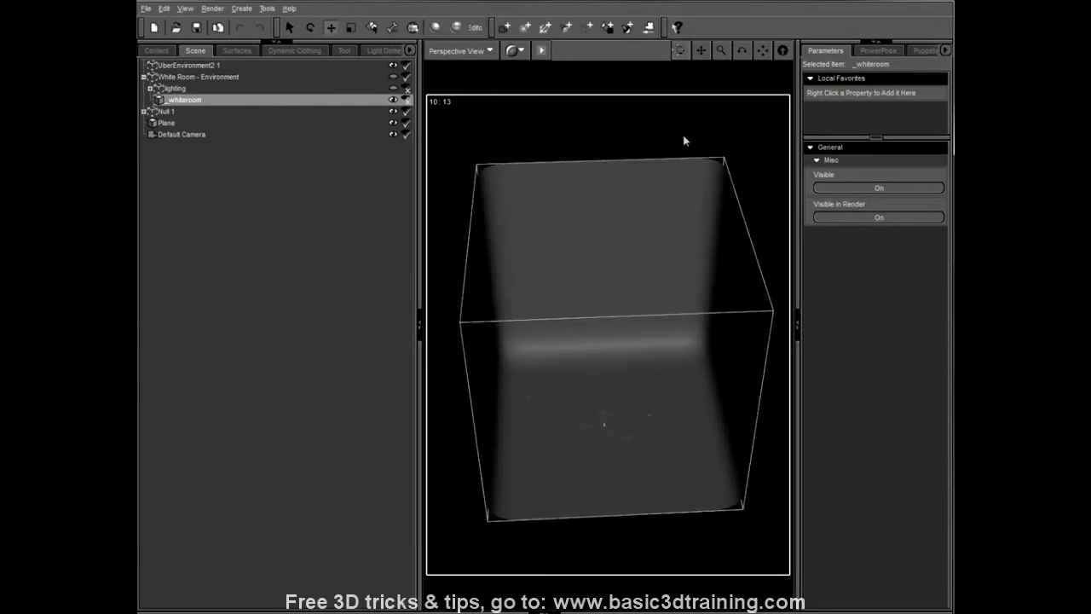
Step: Return the viewport to the Default Camera view
{"action": "left_click", "coordinate": [605, 424]}
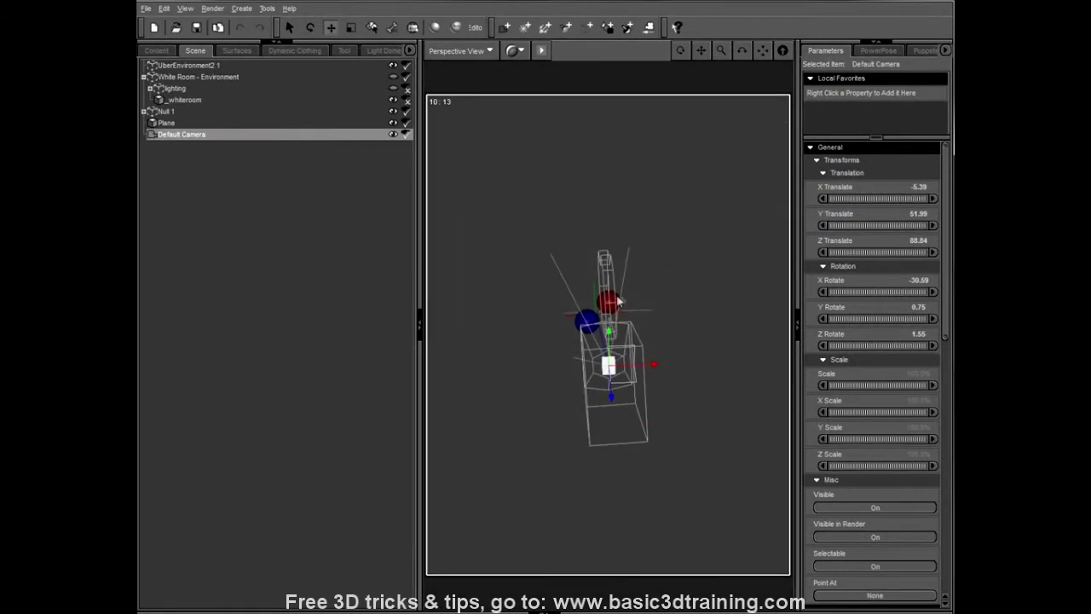
{"action": "left_click_drag", "start_coordinate": [679, 50], "coordinate": [679, 51]}
{"action": "left_click", "coordinate": [428, 53]}
{"action": "left_click", "coordinate": [458, 173]}
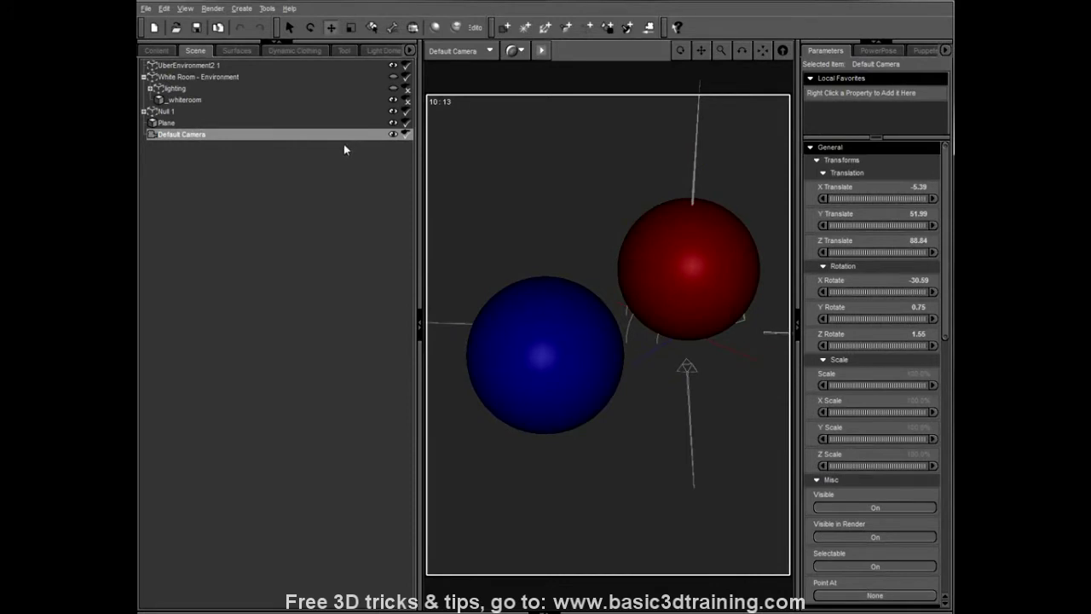
Step: Expand lighting > lights in the Scene tab and show Left Light's settings
{"action": "left_click", "coordinate": [151, 89]}
{"action": "left_click", "coordinate": [157, 112]}
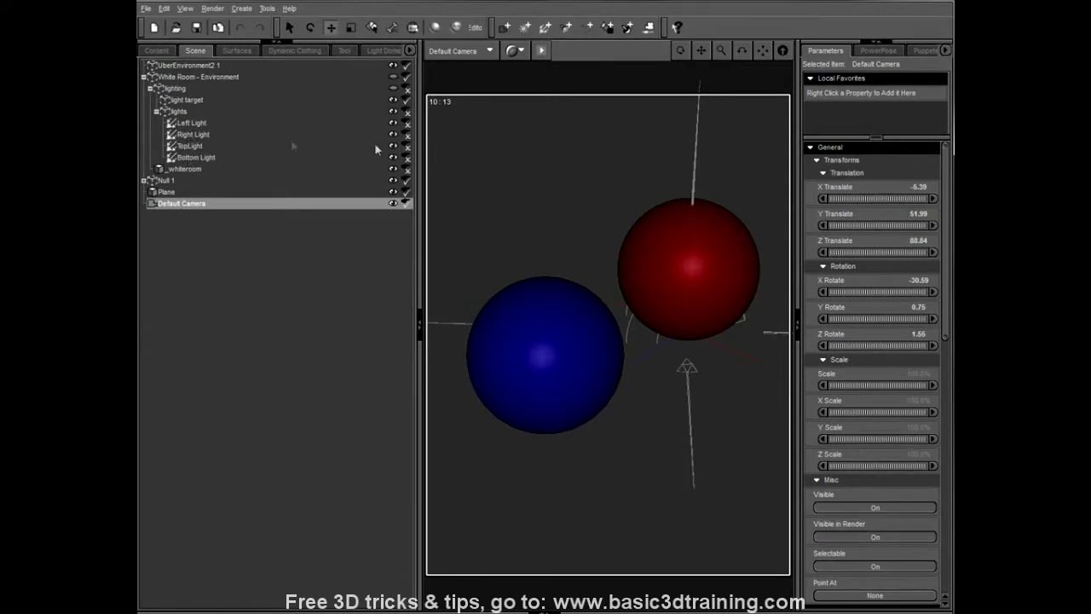
{"action": "left_click", "coordinate": [184, 125]}
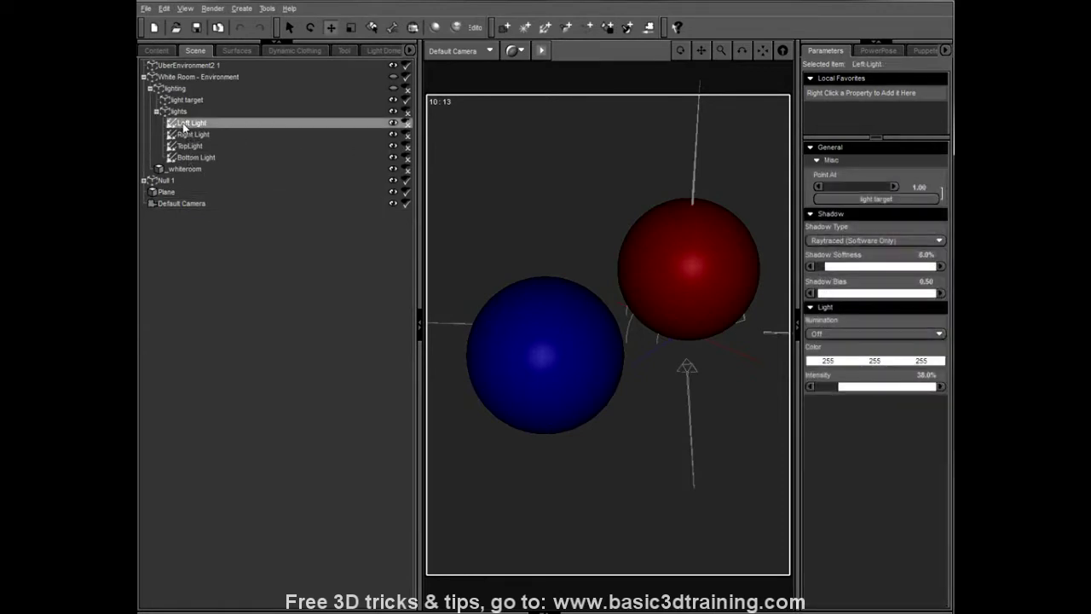
Step: Select UberEnvironment2 1 and collapse the General group to reveal its Light properties
{"action": "left_click", "coordinate": [143, 77]}
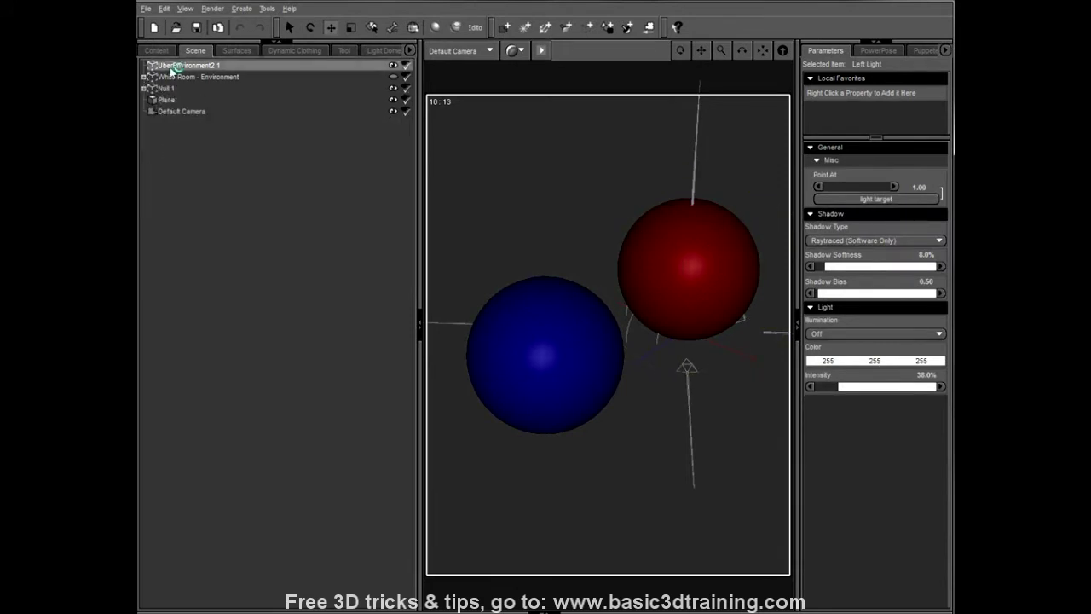
{"action": "left_click", "coordinate": [173, 68]}
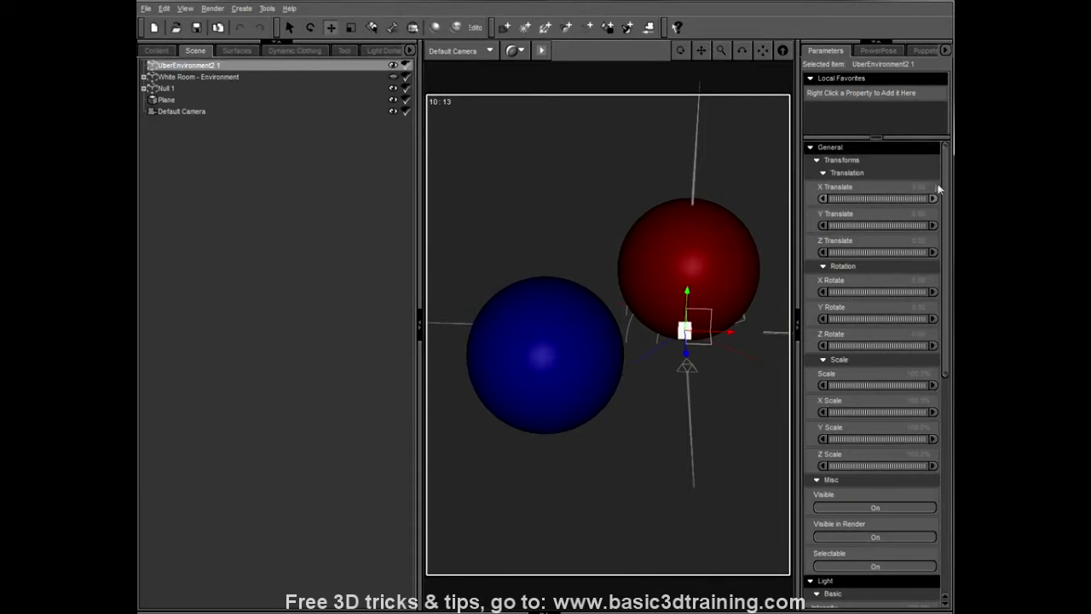
{"action": "left_click", "coordinate": [811, 148]}
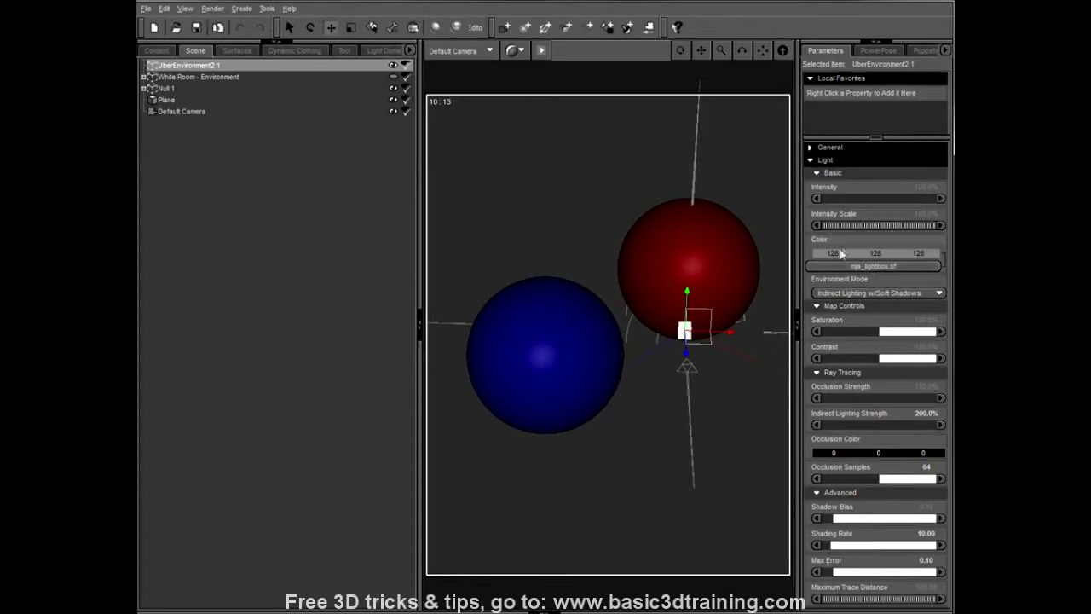
{"action": "left_click", "coordinate": [853, 256]}
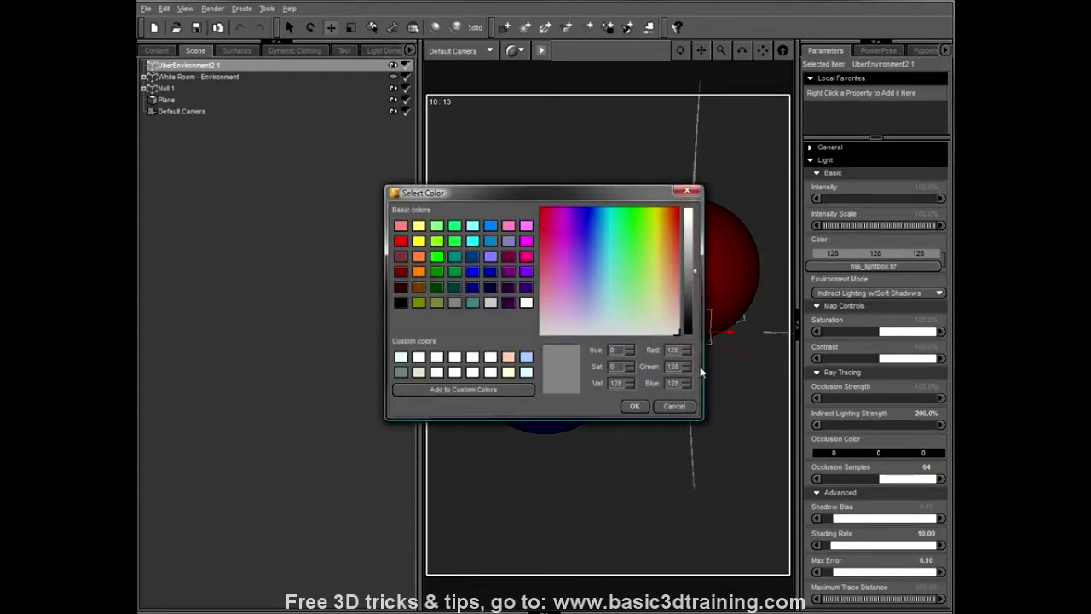
{"action": "left_click", "coordinate": [674, 406]}
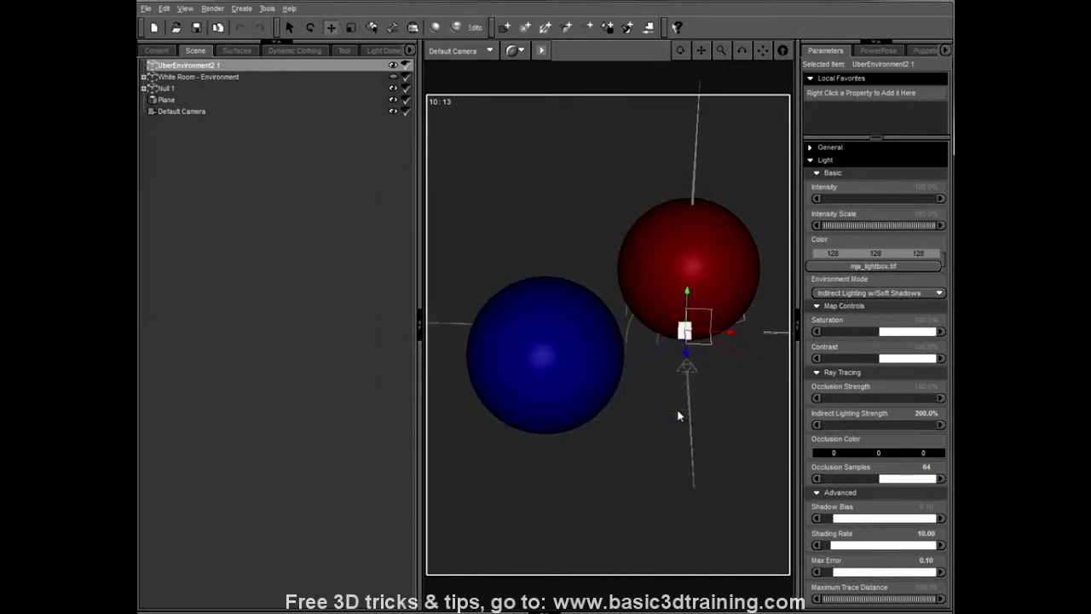
Step: Set Environment Mode to Ambient (No Ray Tracing) and render the spheres
{"action": "left_click", "coordinate": [850, 291]}
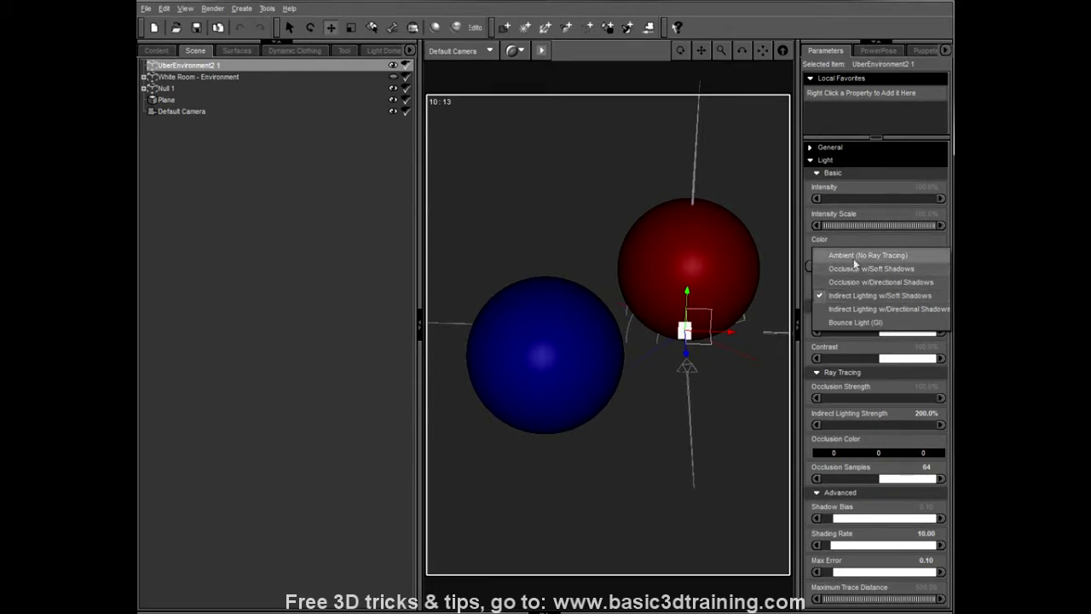
{"action": "left_click", "coordinate": [853, 259]}
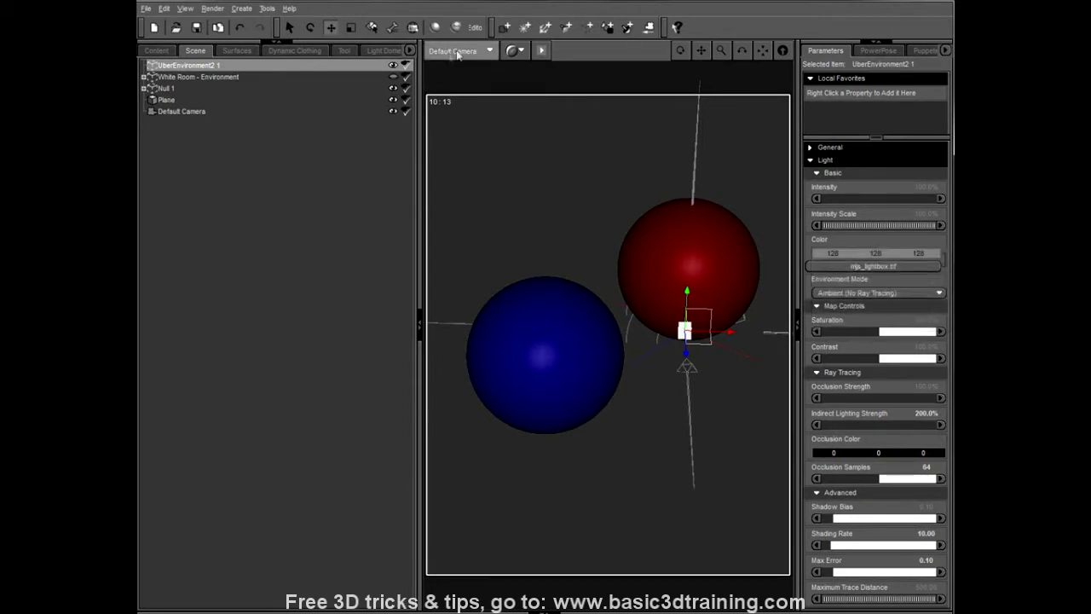
{"action": "left_click", "coordinate": [436, 29]}
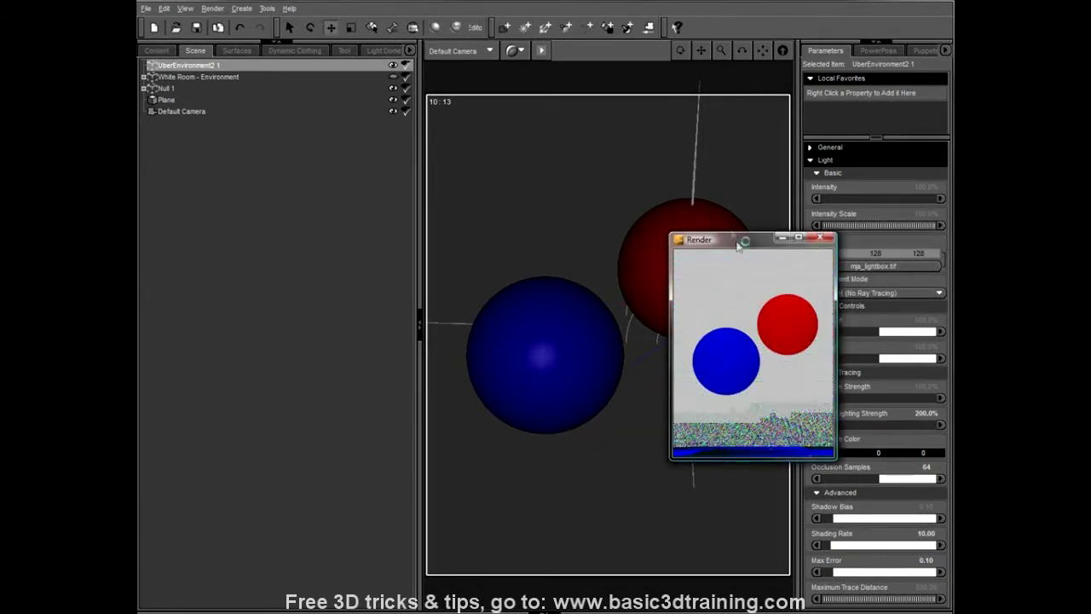
{"action": "left_click_drag", "start_coordinate": [737, 245], "coordinate": [608, 203]}
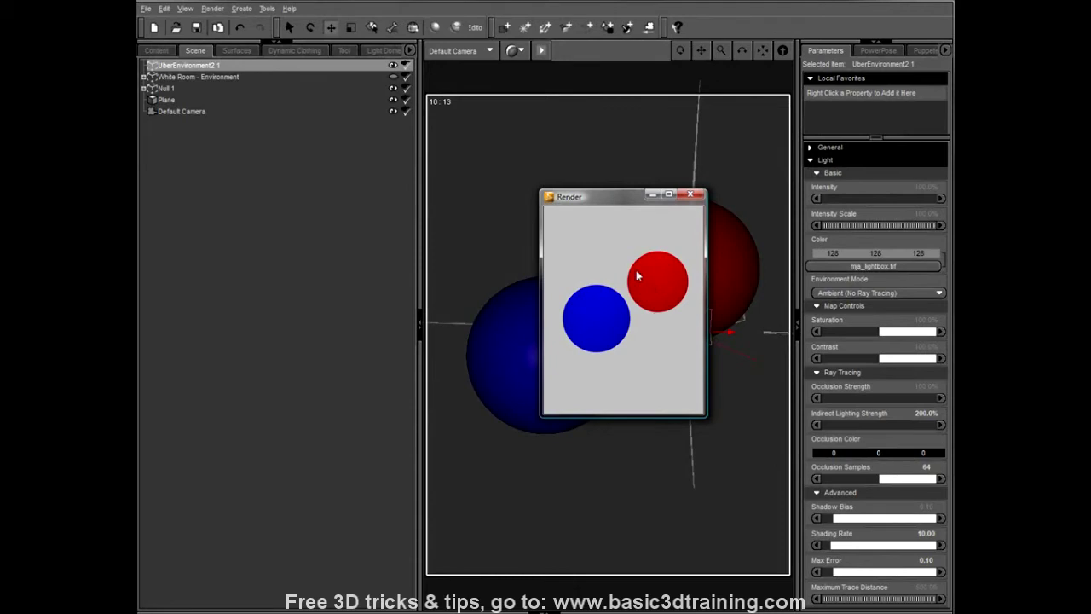
Step: Set Environment Mode to Occlusion w/Soft Shadows and render the spheres
{"action": "left_click", "coordinate": [872, 293]}
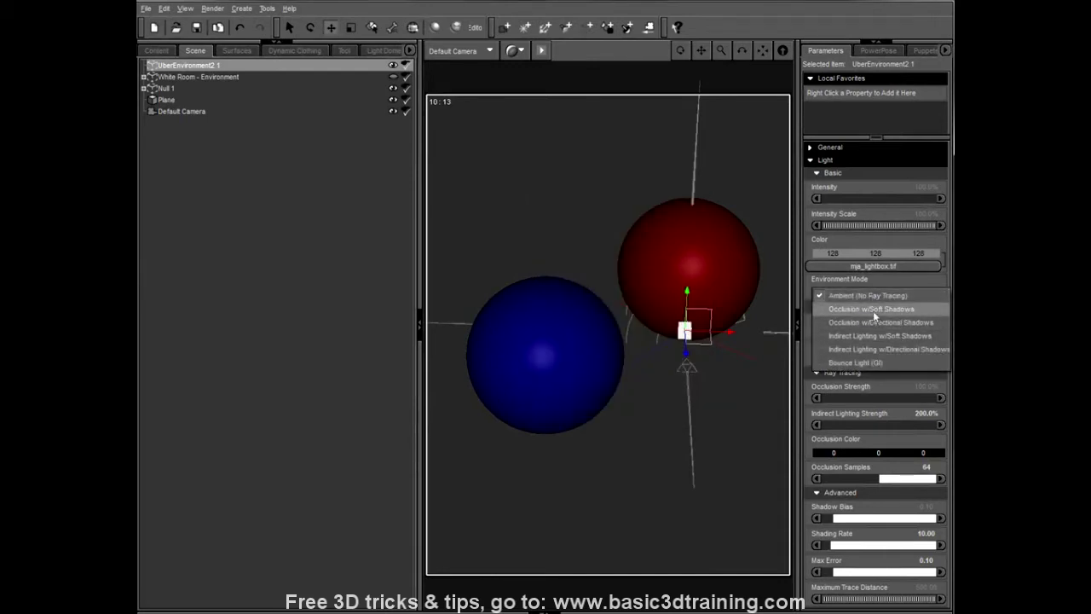
{"action": "left_click", "coordinate": [873, 309]}
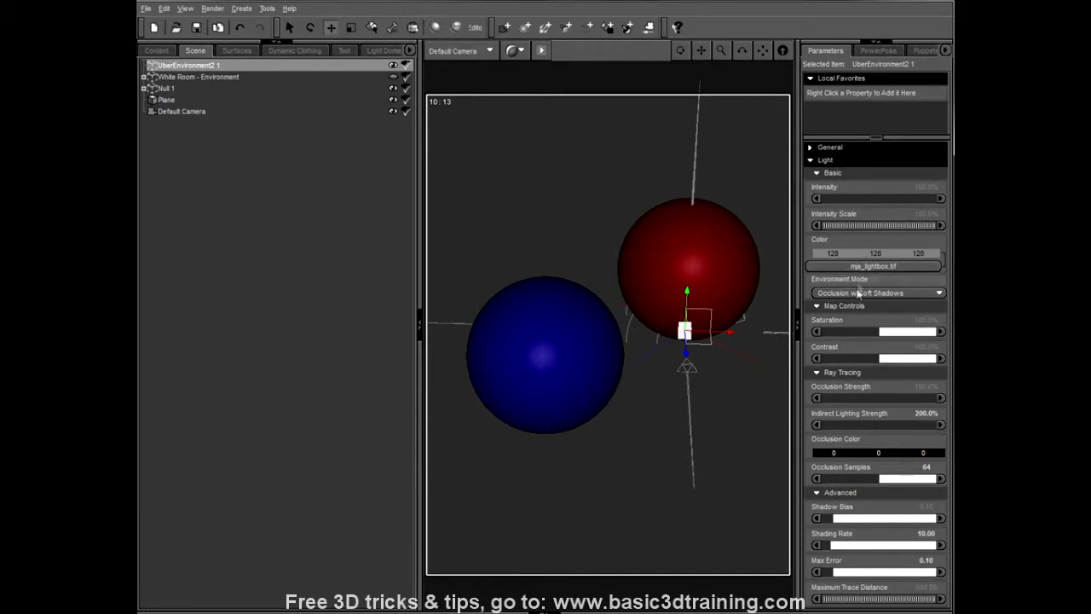
{"action": "left_click", "coordinate": [436, 31]}
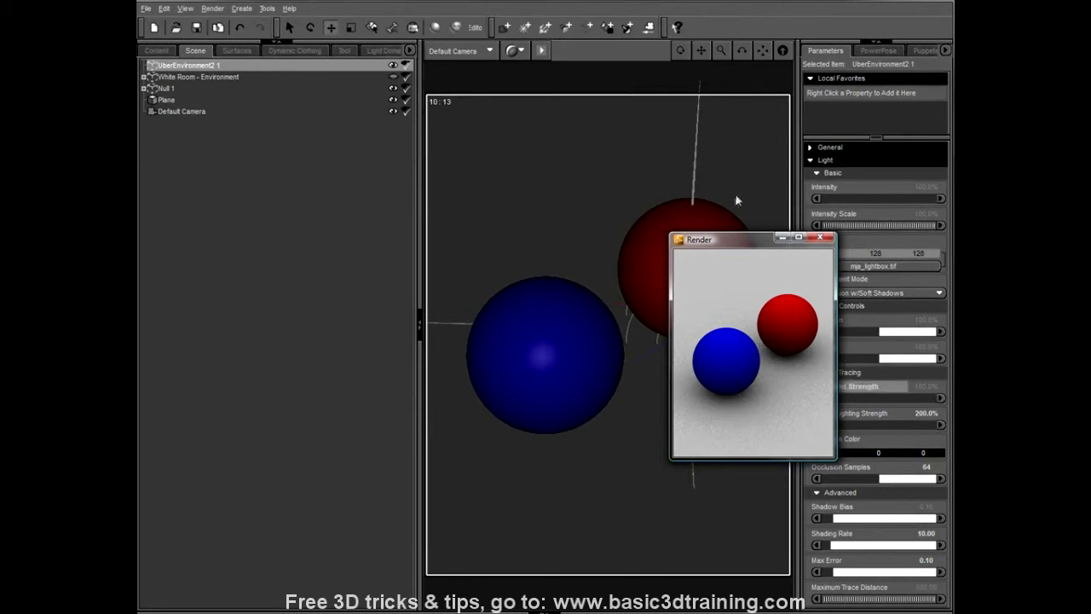
Step: Raise Occlusion Samples from 64 to 128 and set Shadow Bias to 1.00
{"action": "left_click_drag", "start_coordinate": [750, 243], "coordinate": [590, 132]}
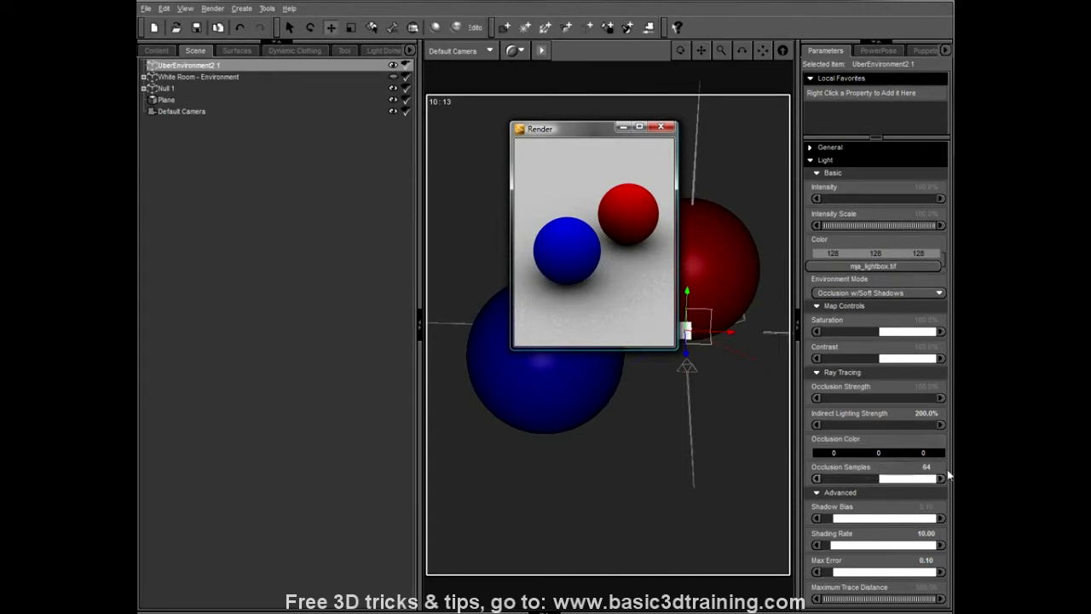
{"action": "mouse_move", "coordinate": [883, 479]}
{"action": "left_mouse_down"}
{"action": "mouse_move", "coordinate": [946, 478]}
{"action": "mouse_move", "coordinate": [881, 476]}
{"action": "left_mouse_up"}
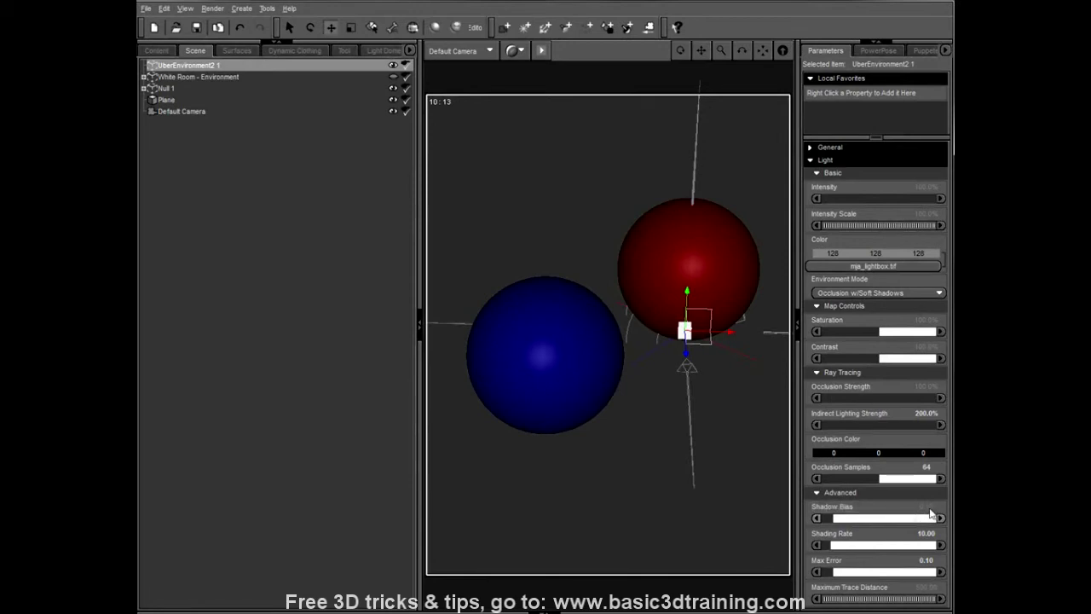
{"action": "left_click_drag", "start_coordinate": [931, 514], "coordinate": [816, 517]}
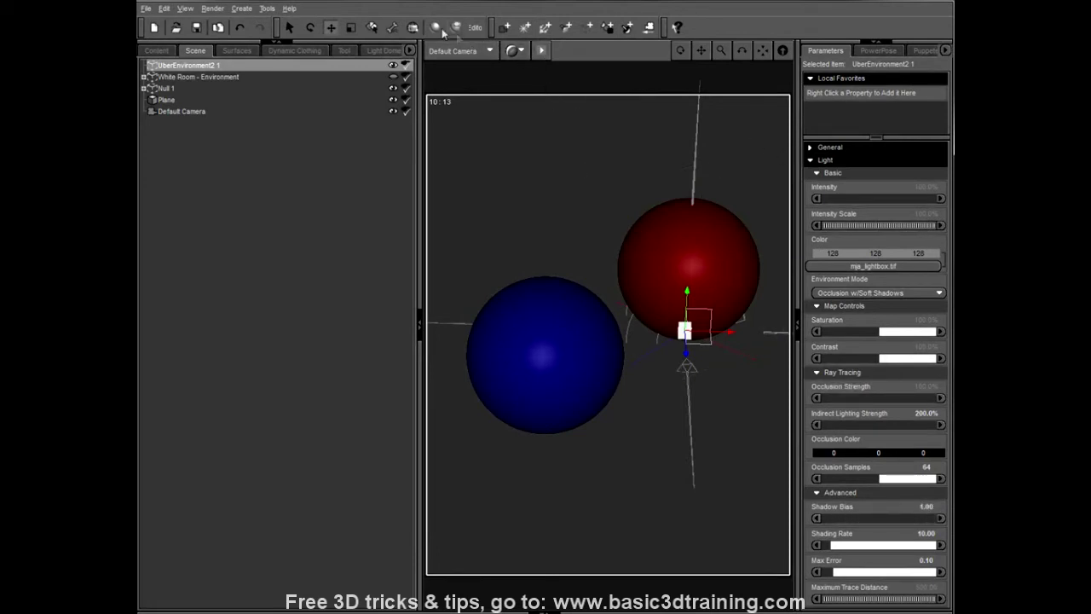
Step: Render the spheres at the current settings, then start editing Shadow Bias
{"action": "left_click", "coordinate": [540, 50]}
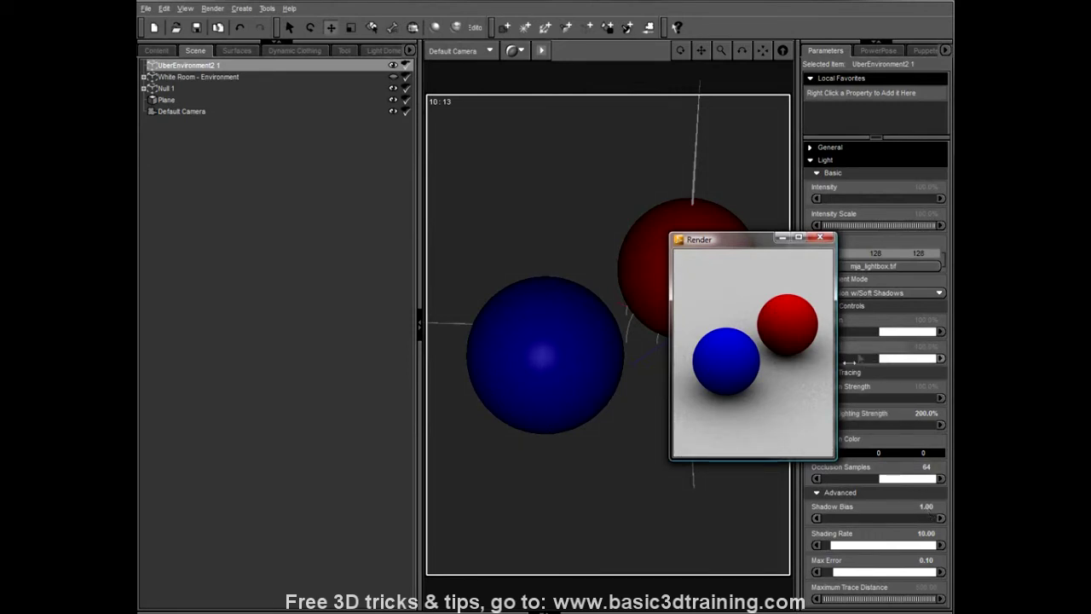
{"action": "key", "text": "ctrl+r"}
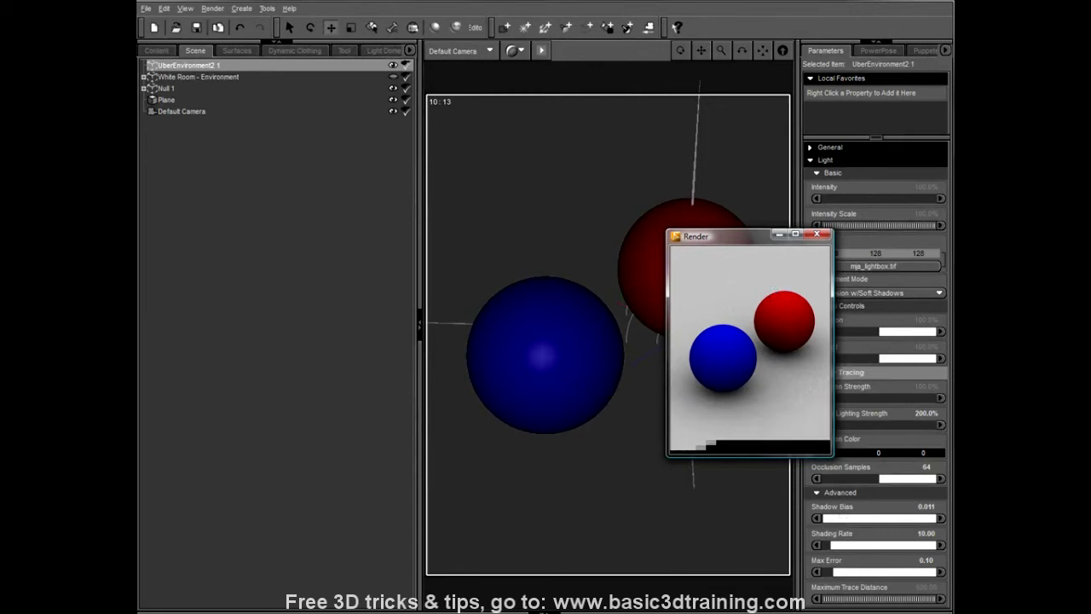
{"action": "left_click", "coordinate": [925, 506]}
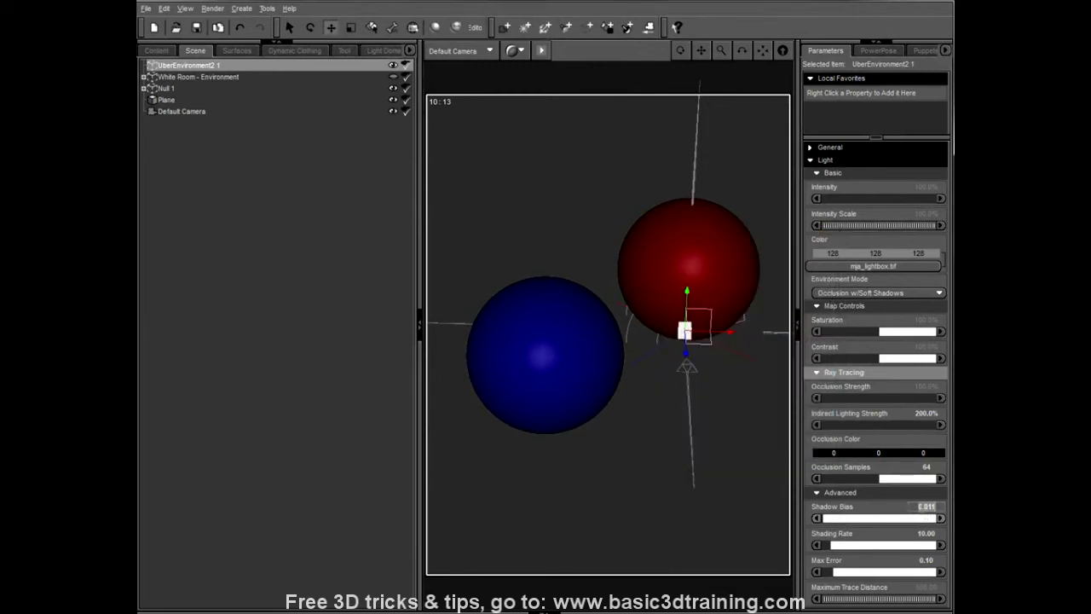
Step: Set Shadow Bias to 0.01, re-render, then lower Shading Rate to 3.54
{"action": "type", "text": "0.01"}
{"action": "key", "text": "Return"}
{"action": "key", "text": "ctrl+r"}
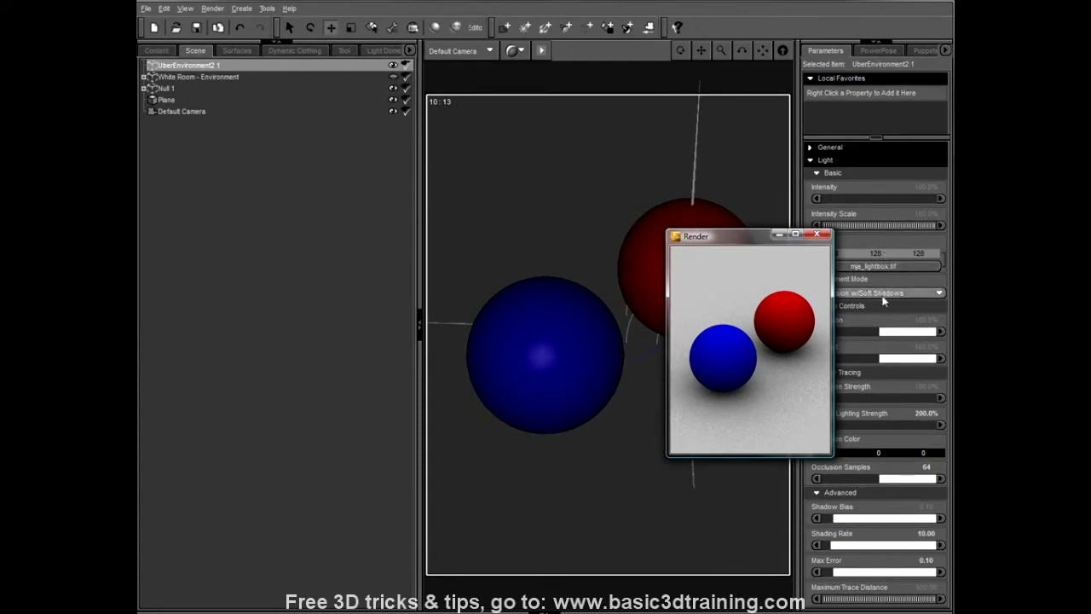
{"action": "left_click_drag", "start_coordinate": [748, 237], "coordinate": [694, 247]}
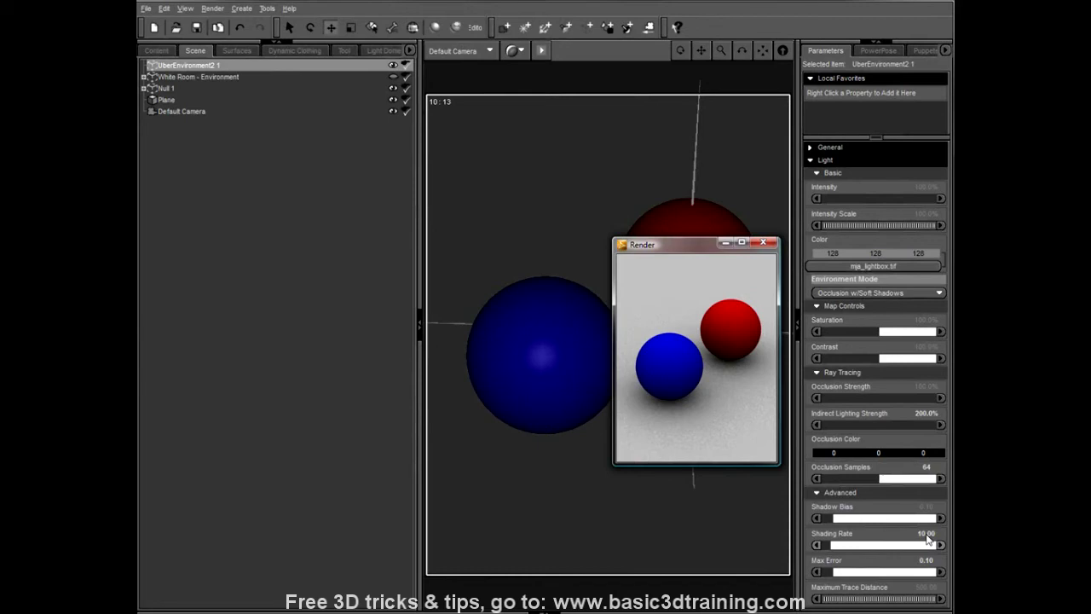
{"action": "left_click_drag", "start_coordinate": [824, 544], "coordinate": [935, 543]}
Step: Set Shading Rate to 1.00, then to 0.50
{"action": "left_click", "coordinate": [926, 532]}
{"action": "type", "text": "1"}
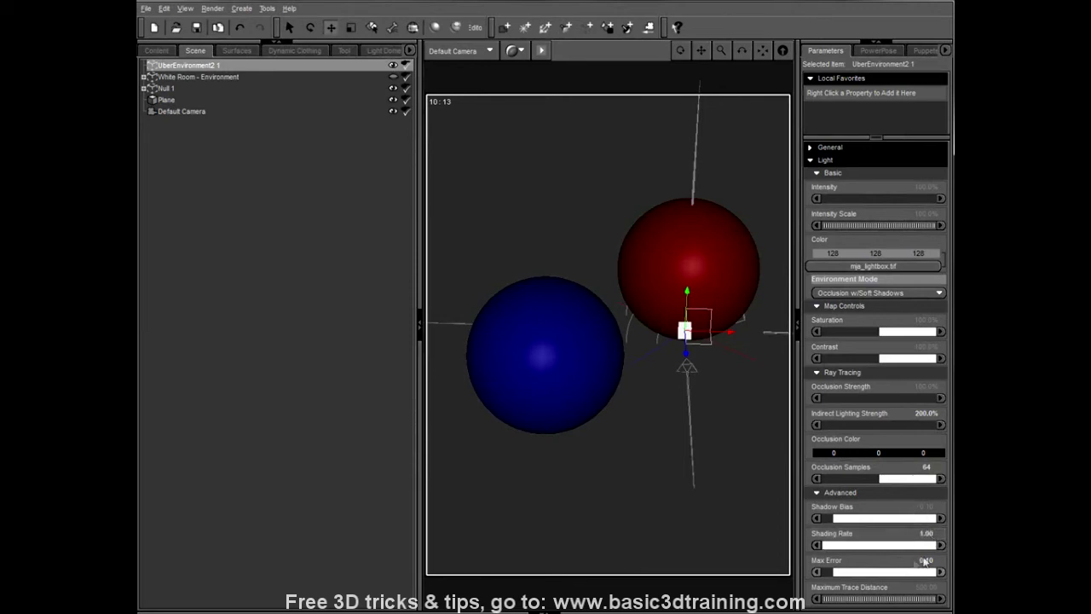
{"action": "key", "text": "Return"}
{"action": "left_click", "coordinate": [925, 534]}
{"action": "type", "text": "0.5"}
{"action": "key", "text": "Return"}
Step: Try Max Error at 0.51 and 1.00, then set it back to 0.10
{"action": "left_click_drag", "start_coordinate": [891, 573], "coordinate": [827, 576]}
{"action": "left_click", "coordinate": [926, 560]}
{"action": "type", "text": "1"}
{"action": "key", "text": "Return"}
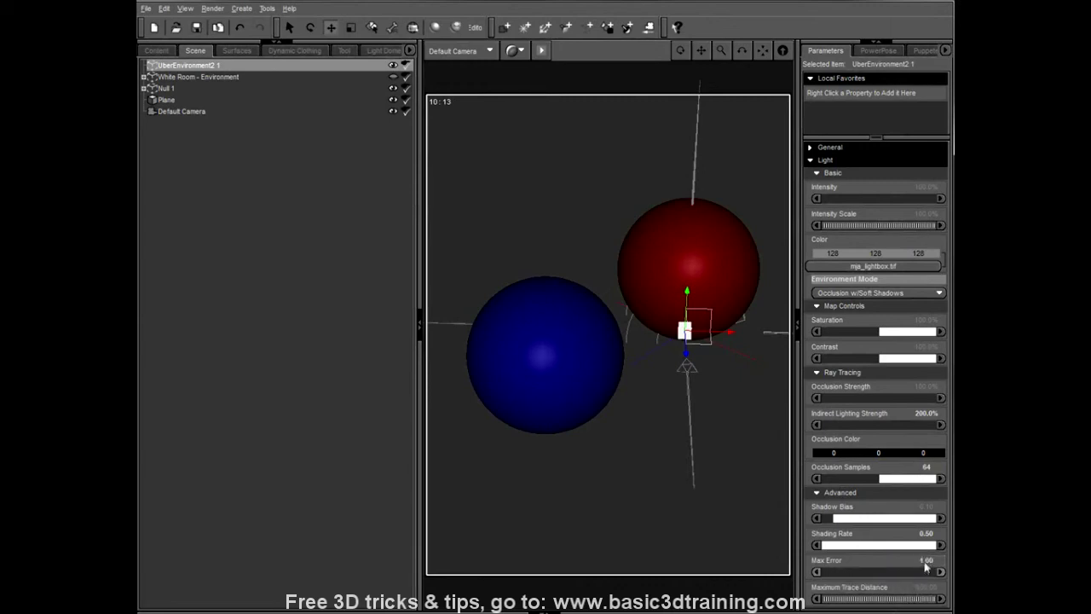
{"action": "left_click", "coordinate": [925, 562]}
{"action": "type", "text": "0.1"}
{"action": "key", "text": "Return"}
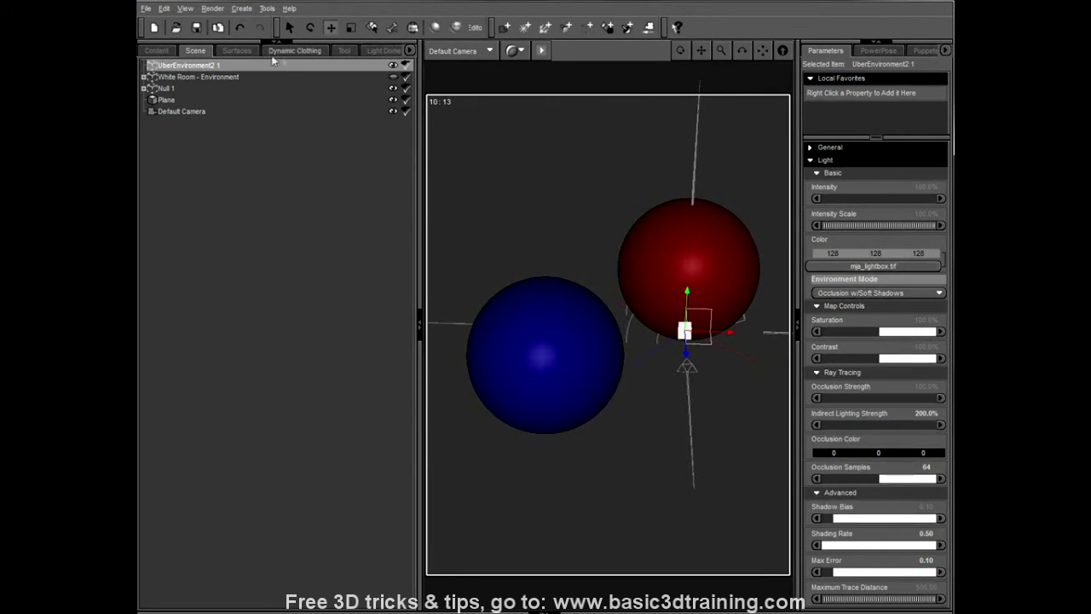
Step: Browse the Content library to the UberEnvironment2 quality presets
{"action": "left_click", "coordinate": [156, 51]}
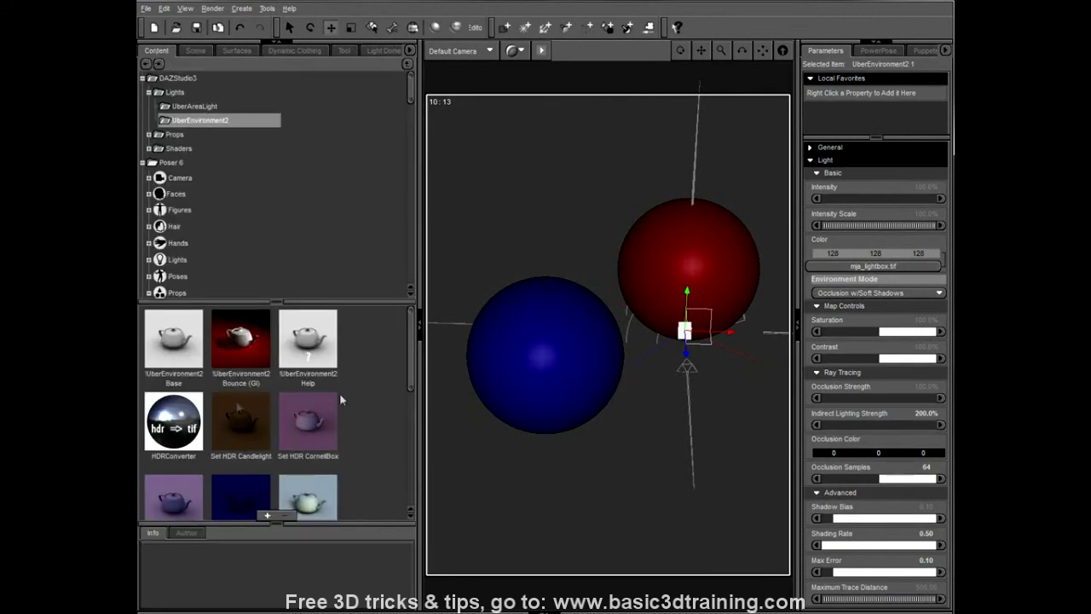
{"action": "left_click_drag", "start_coordinate": [412, 384], "coordinate": [394, 492]}
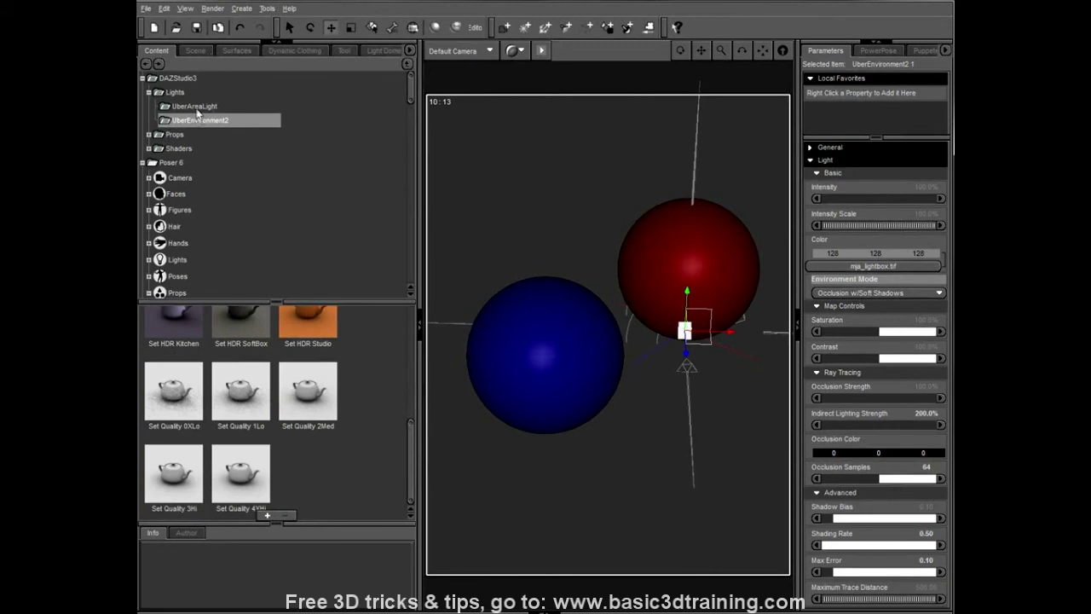
{"action": "left_click", "coordinate": [193, 52]}
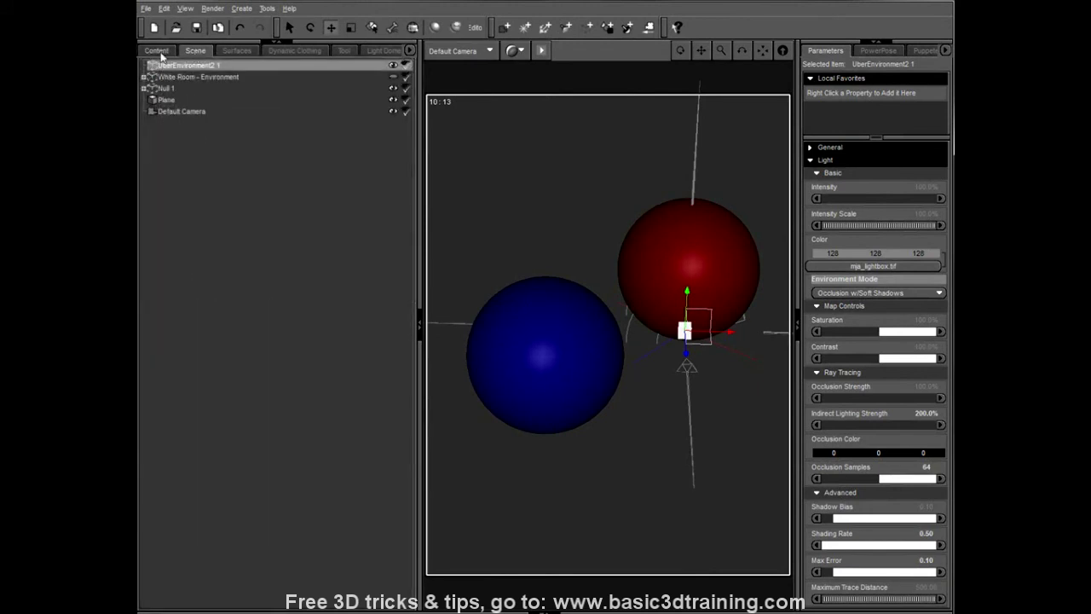
{"action": "left_click", "coordinate": [158, 52]}
Step: Apply Set Quality 0XLo, render the grainy spheres, then apply Set Quality 1Lo
{"action": "double_click", "coordinate": [182, 409]}
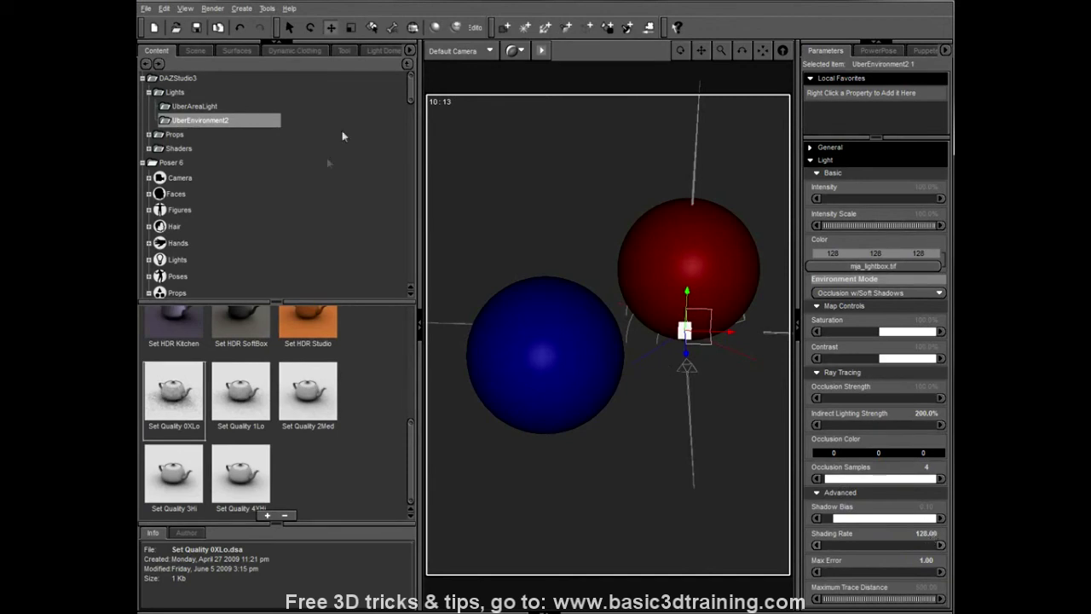
{"action": "left_click", "coordinate": [436, 28]}
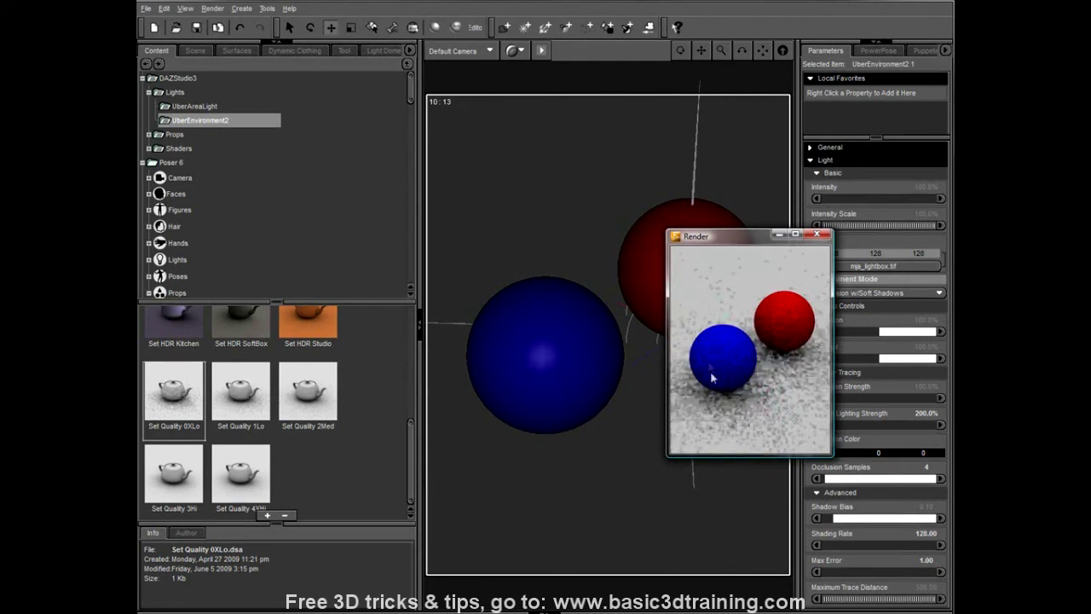
{"action": "double_click", "coordinate": [238, 406]}
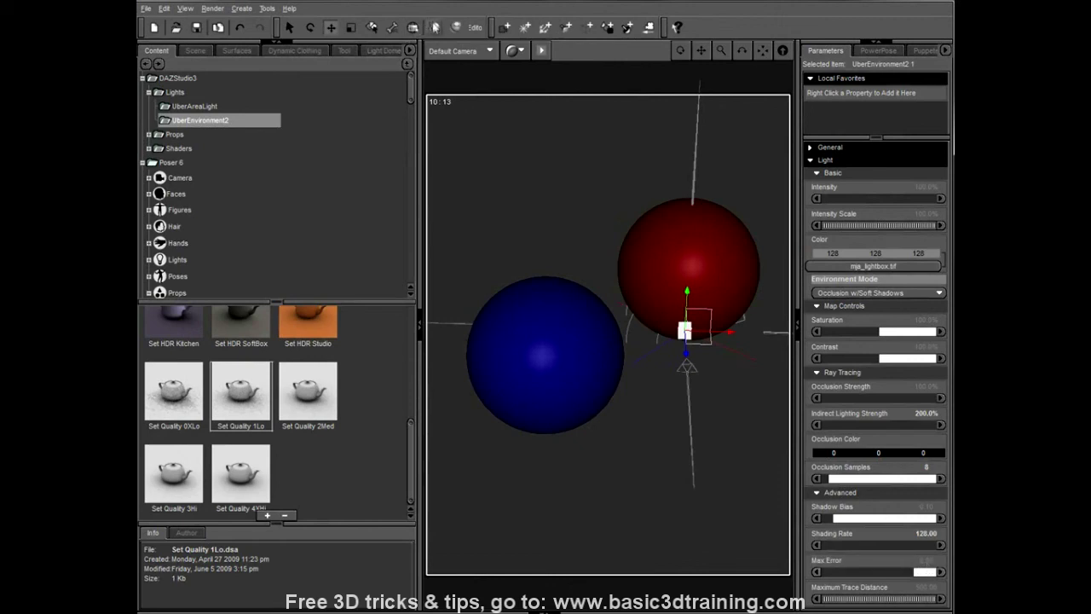
Step: Render with the 1Lo preset, then apply the Set Quality 3Hi preset
{"action": "left_click", "coordinate": [435, 28]}
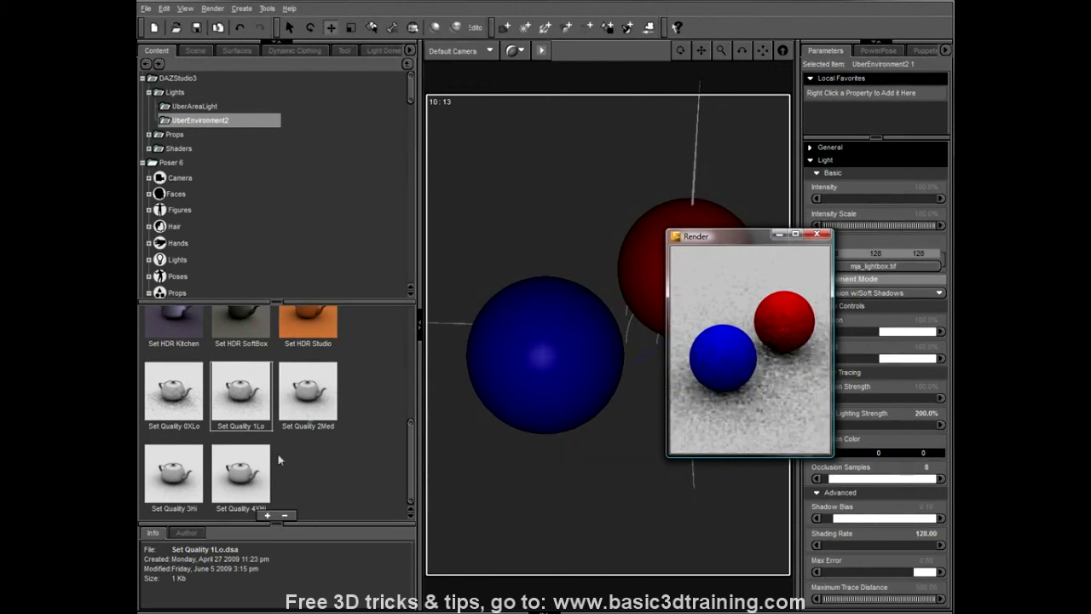
{"action": "left_click", "coordinate": [174, 494]}
{"action": "double_click", "coordinate": [174, 494]}
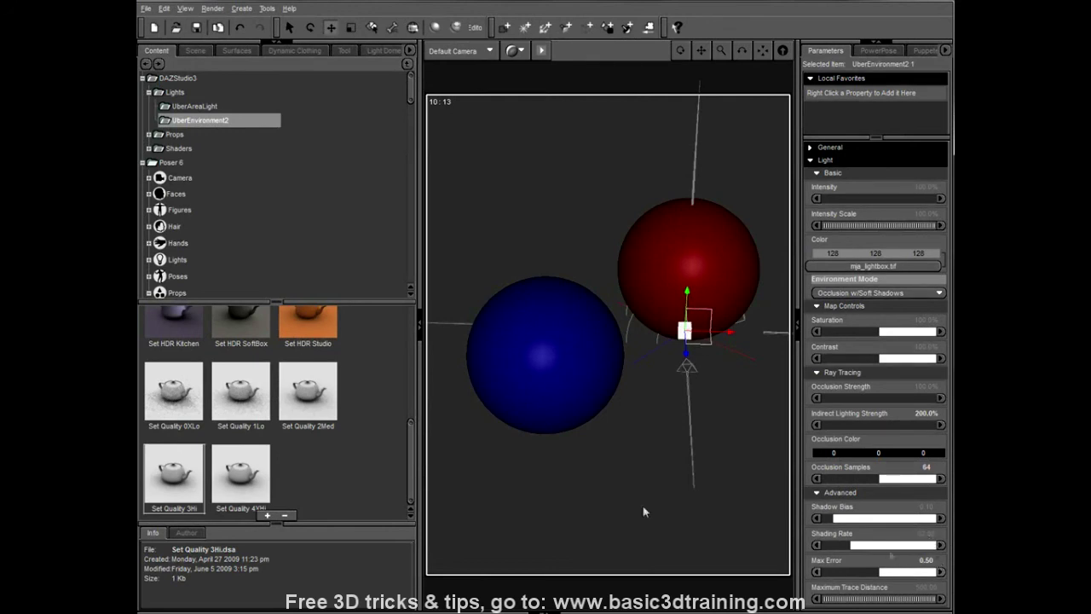
Step: Render the red and blue spheres using the 3Hi occlusion quality preset
{"action": "left_click", "coordinate": [433, 29]}
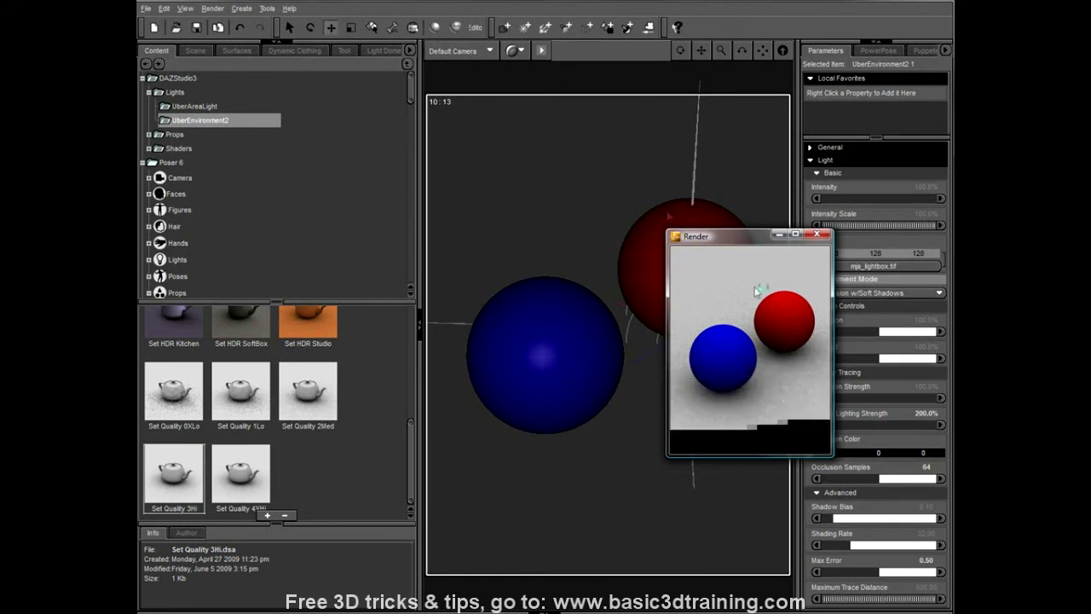
Step: Apply Set Quality 4XHi (128 occlusion samples, 8.00 shading rate) and render the spheres
{"action": "double_click", "coordinate": [244, 479]}
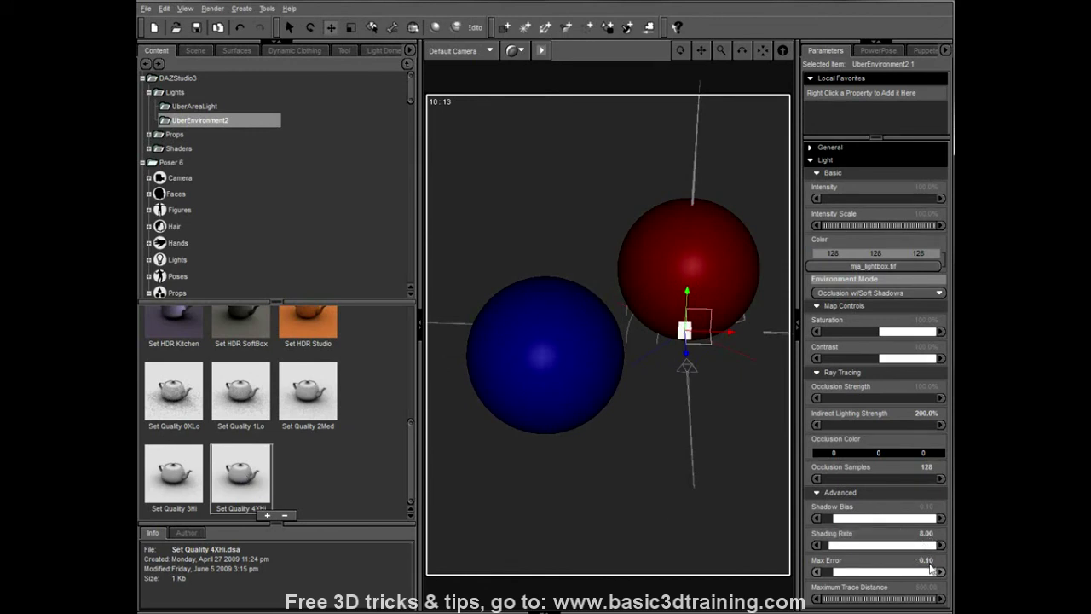
{"action": "left_click", "coordinate": [435, 26]}
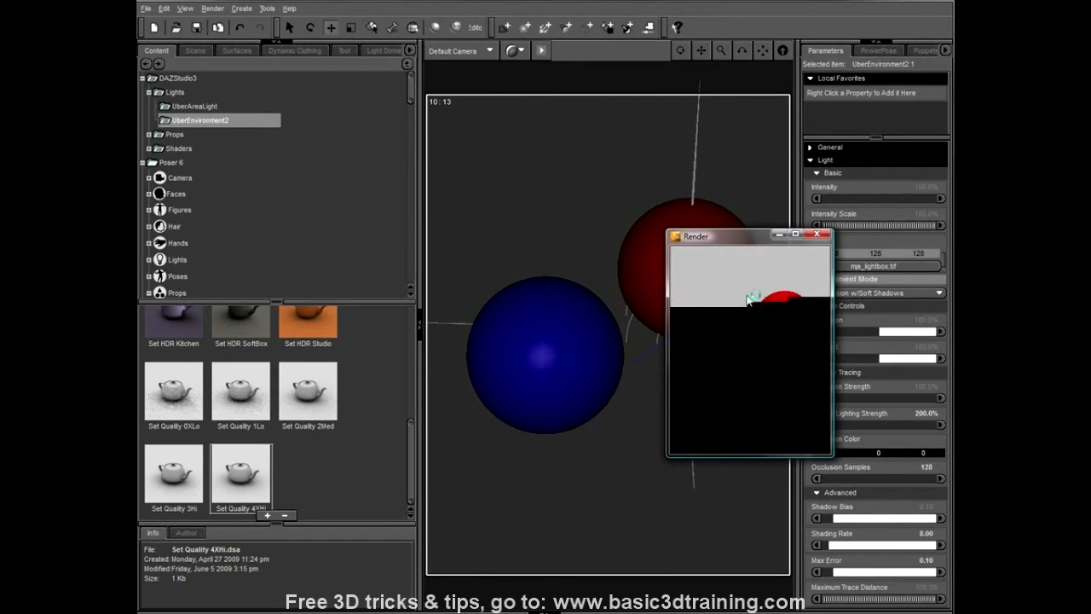
{"action": "left_click_drag", "start_coordinate": [745, 238], "coordinate": [603, 143]}
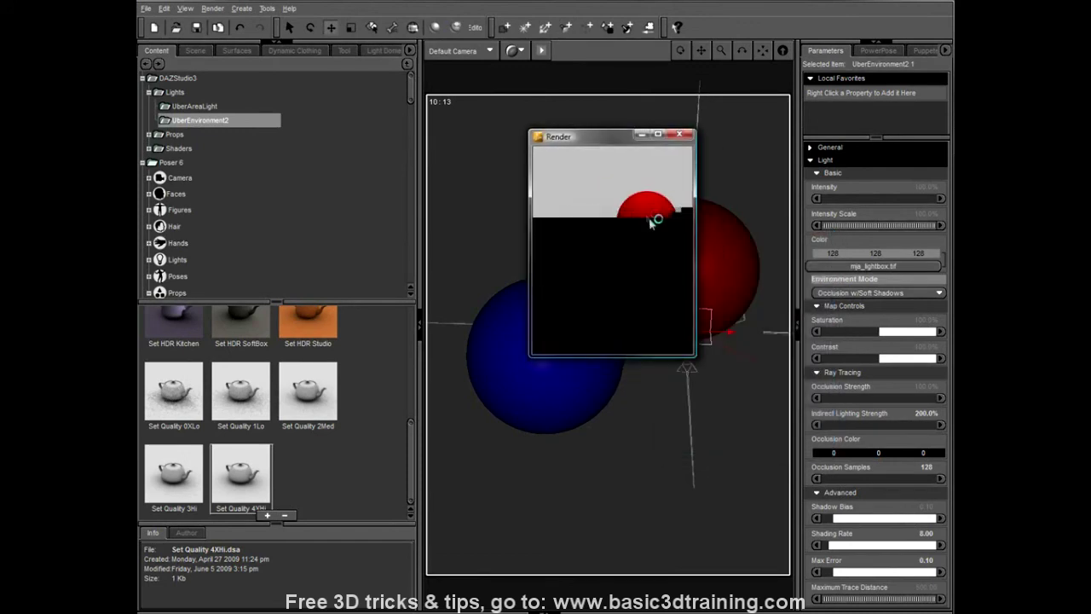